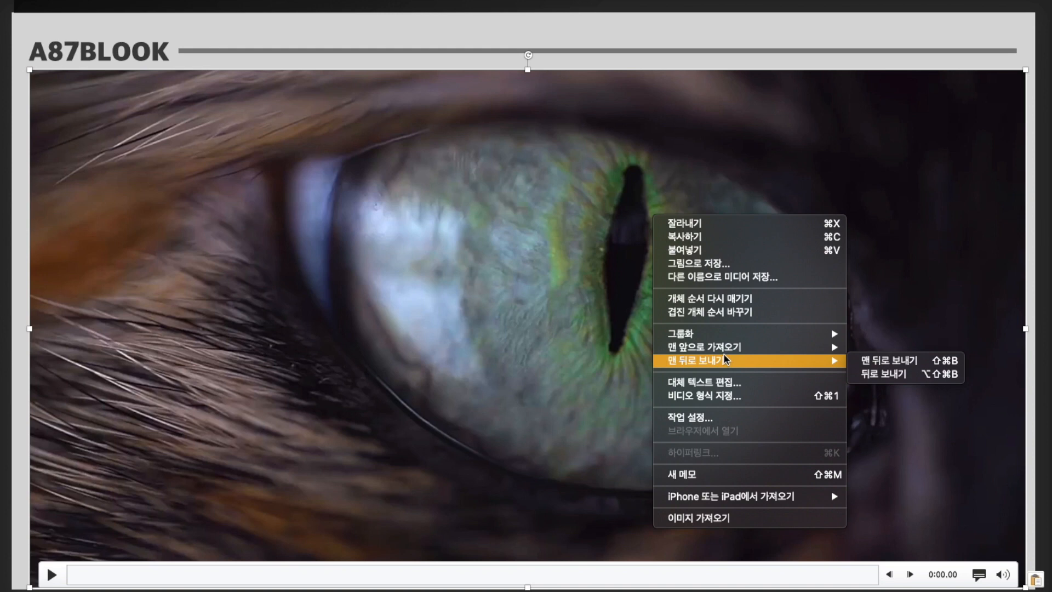
# Send the eye video to the back of the slide.
pyautogui.click(887, 366)
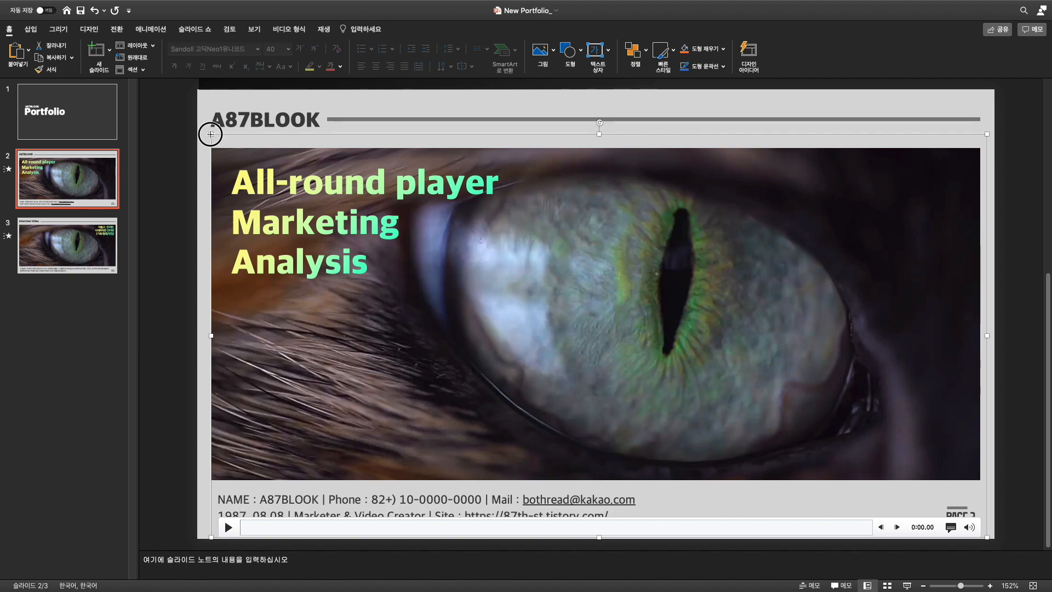
# Try to enlarge the eye video to the slide's full height and crop its overhanging left side.
pyautogui.moveTo(211, 134); pyautogui.dragTo(127, 90)
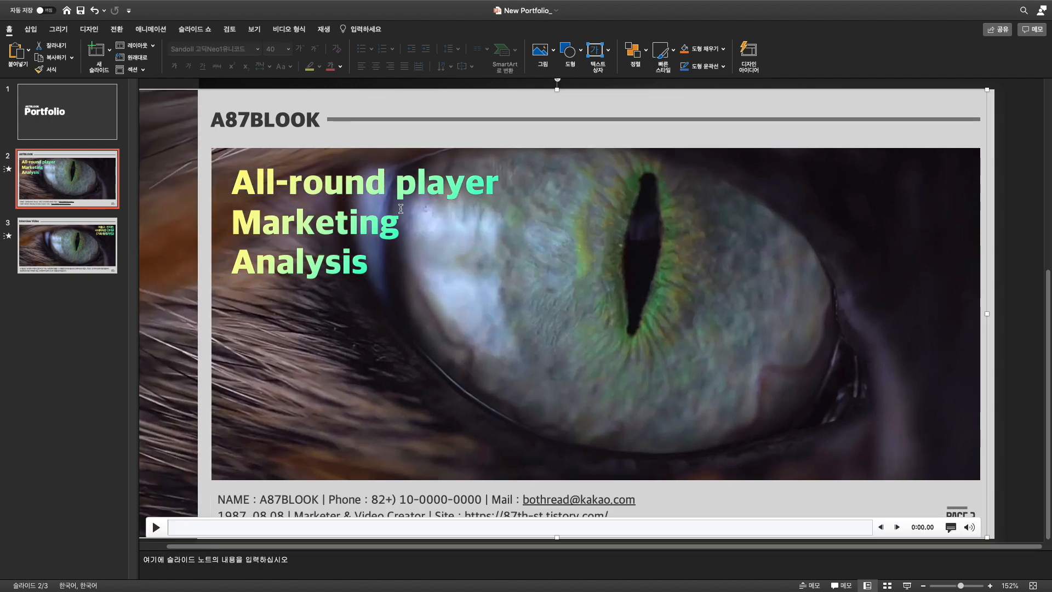
pyautogui.click(289, 29)
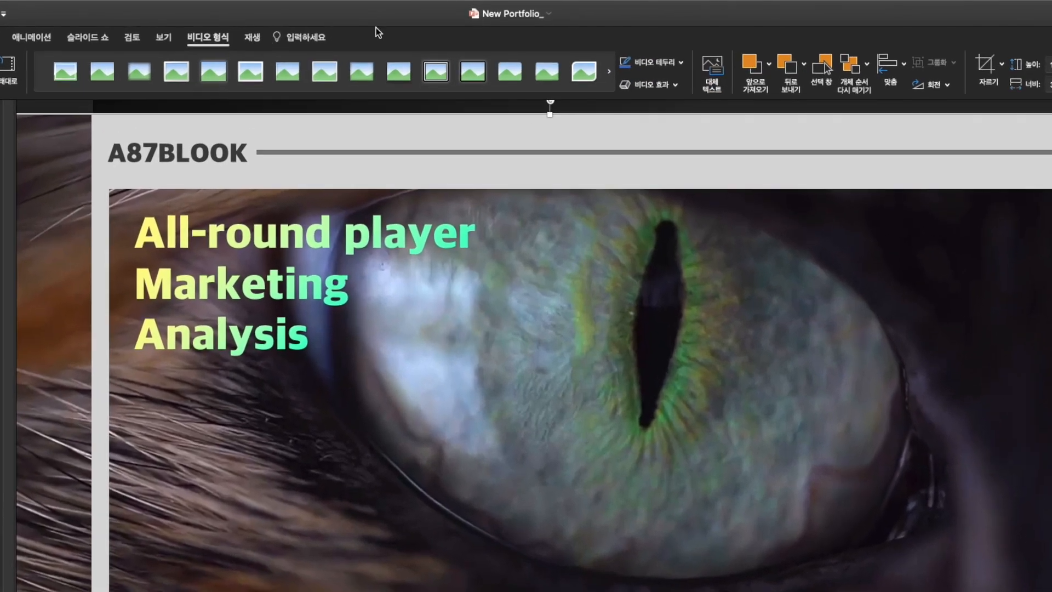
pyautogui.click(991, 68)
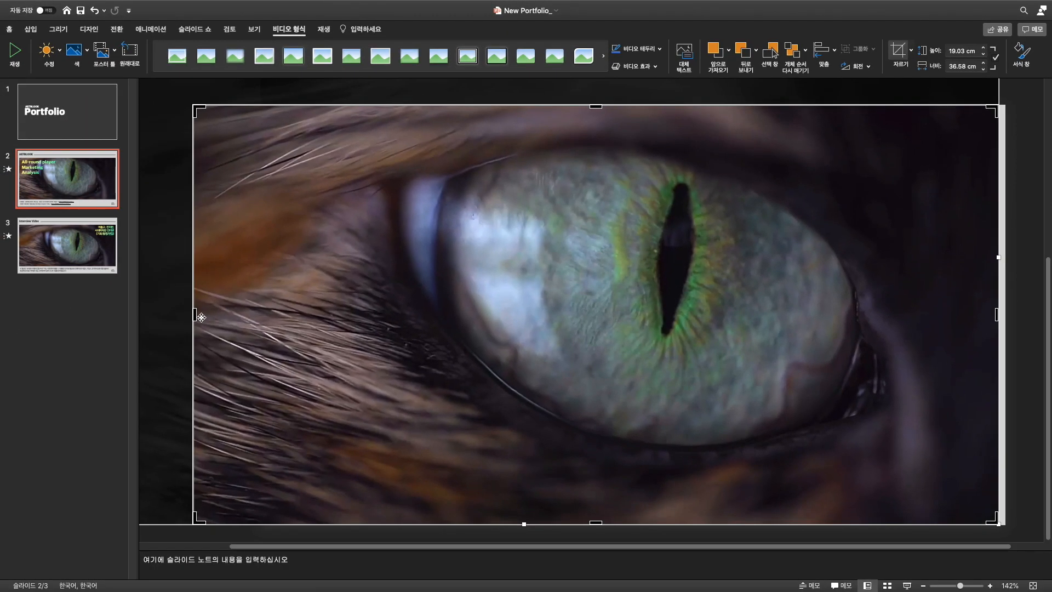
pyautogui.moveTo(195, 315); pyautogui.dragTo(327, 306)
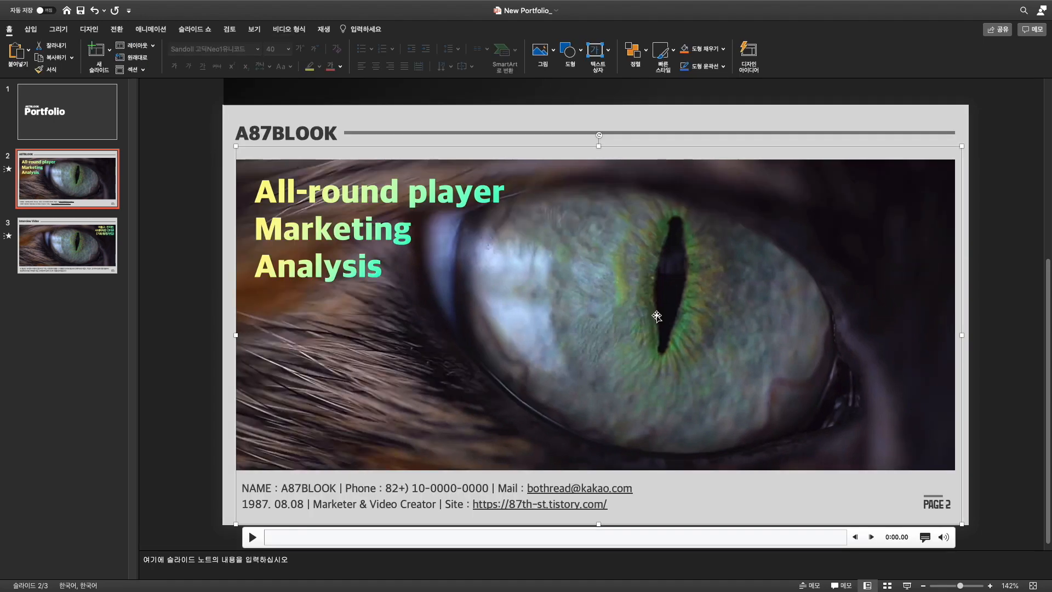
# Move the "All-round player Marketing Analysis" text box slightly up and left, closer to the video's upper-left corner.
pyautogui.click(351, 229)
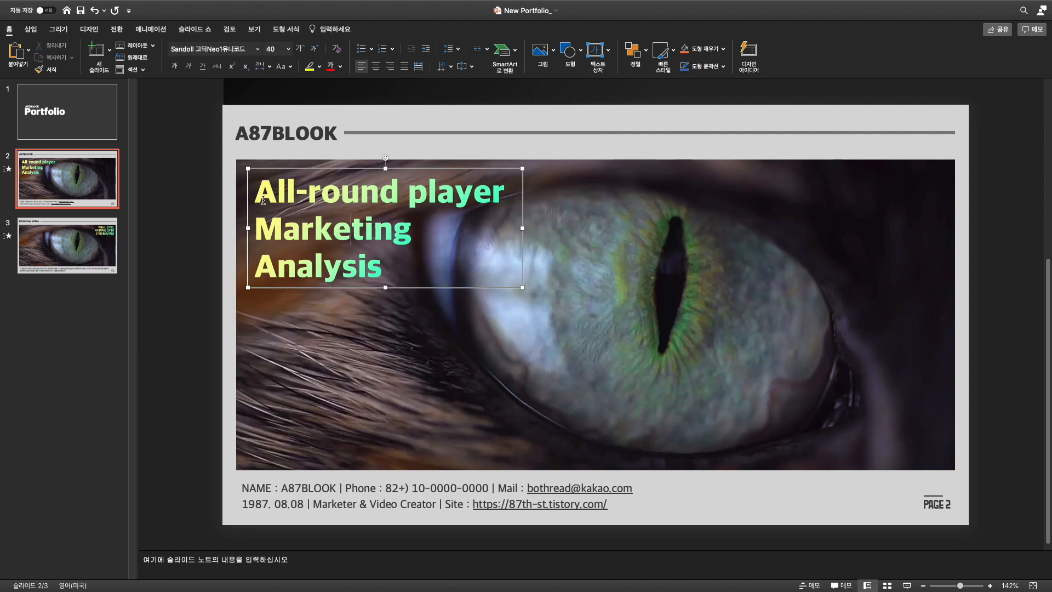
pyautogui.moveTo(258, 193); pyautogui.dragTo(406, 251)
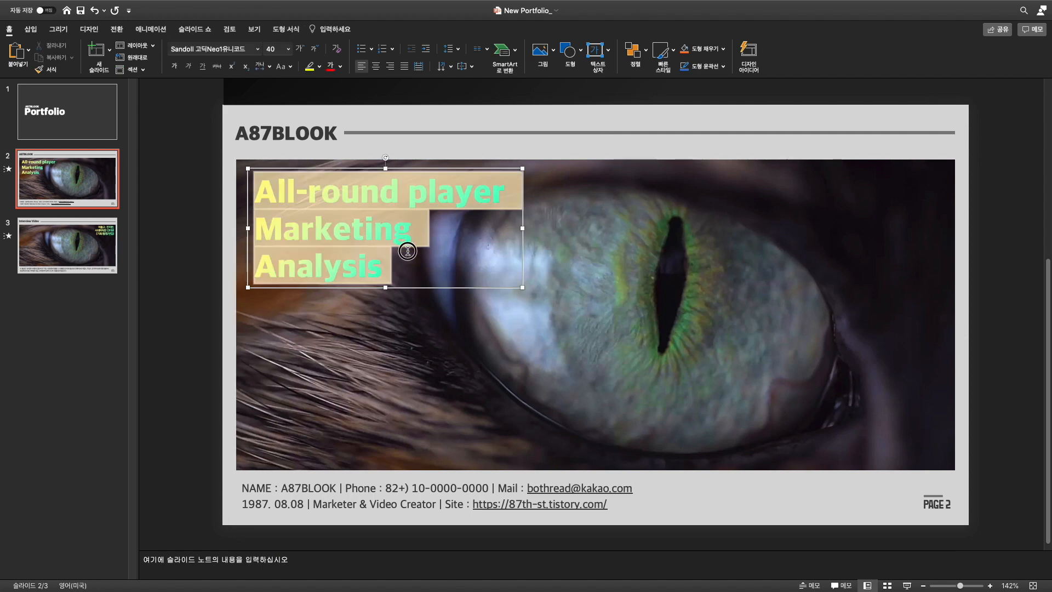
pyautogui.click(382, 270)
pyautogui.scroll(1, 382, 274)
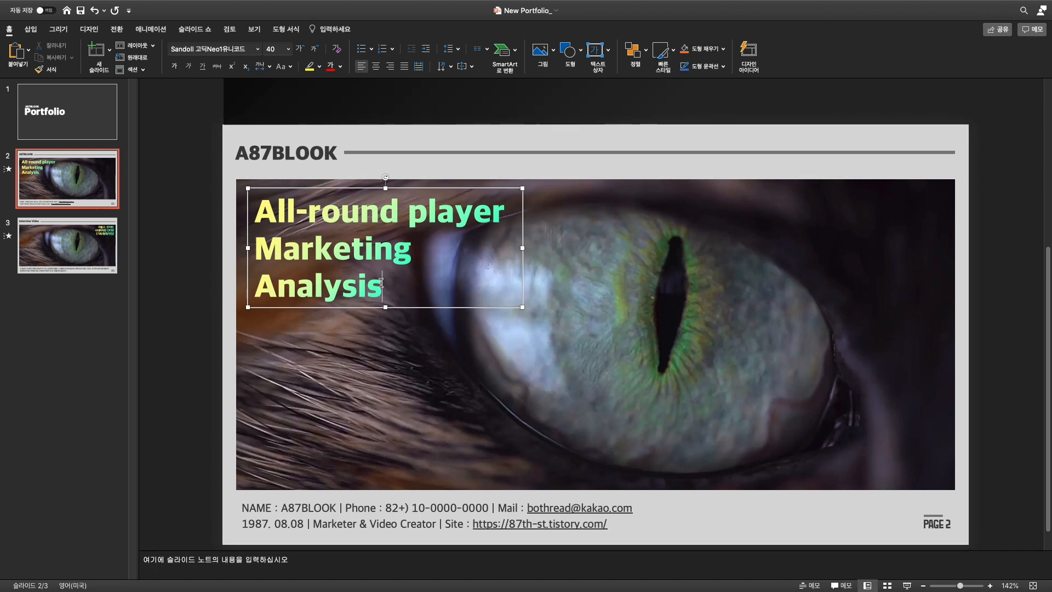
pyautogui.moveTo(451, 188)
pyautogui.mouseDown()
pyautogui.moveTo(733, 250)
pyautogui.moveTo(440, 177)
pyautogui.mouseUp()
# Move the dark gradient rectangle from above slide 2 onto the video and align it with the video's edges.
pyautogui.scroll(4, 533, 221)
pyautogui.moveTo(474, 108); pyautogui.dragTo(474, 463)
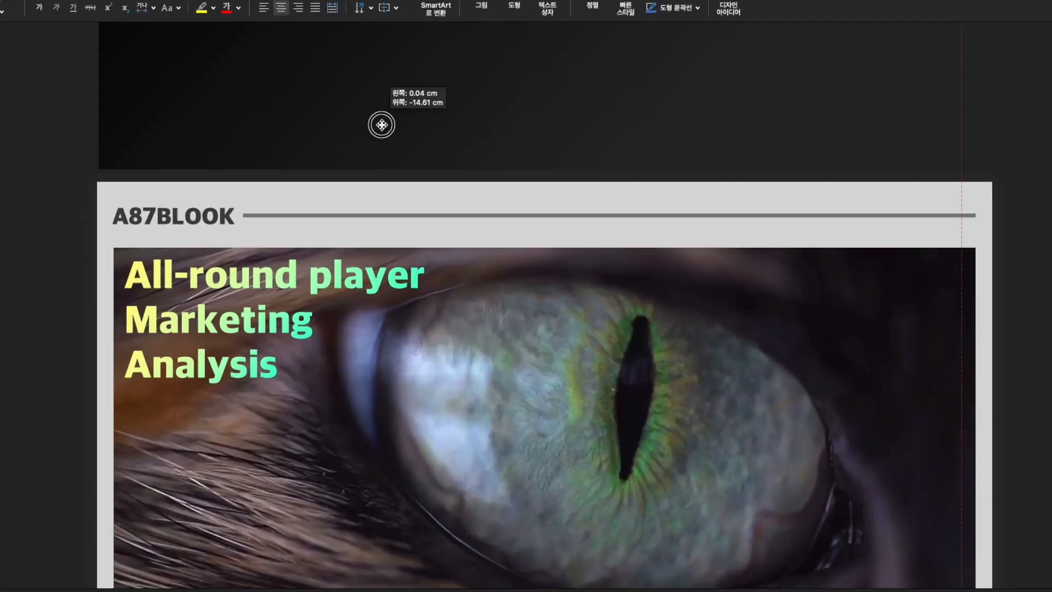
pyautogui.moveTo(368, 491); pyautogui.dragTo(362, 515)
pyautogui.press('Up')
pyautogui.press('Up')
pyautogui.moveTo(423, 348); pyautogui.dragTo(406, 338)
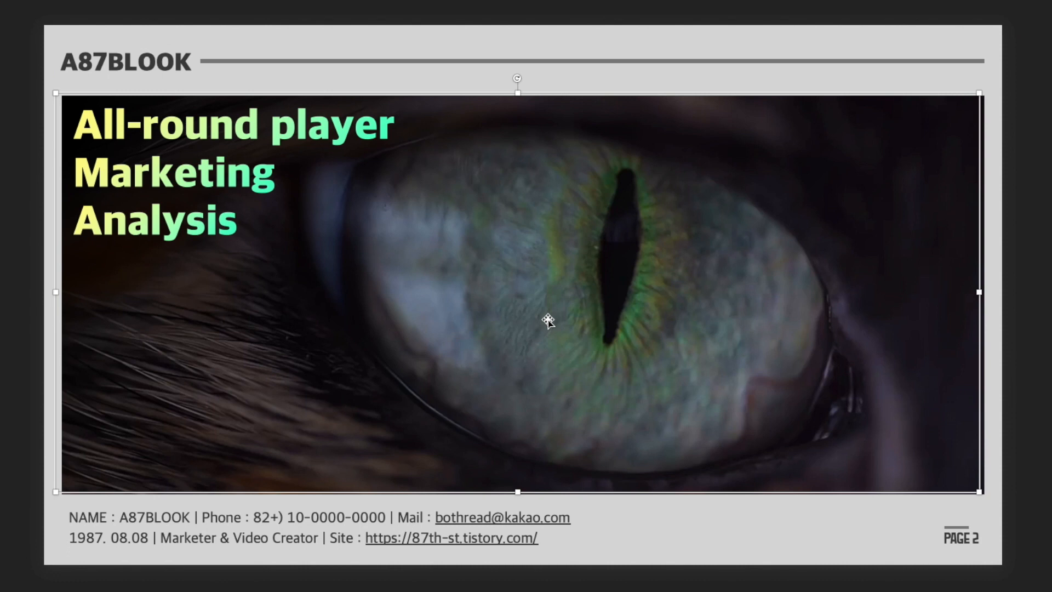
pyautogui.moveTo(471, 307); pyautogui.dragTo(476, 307)
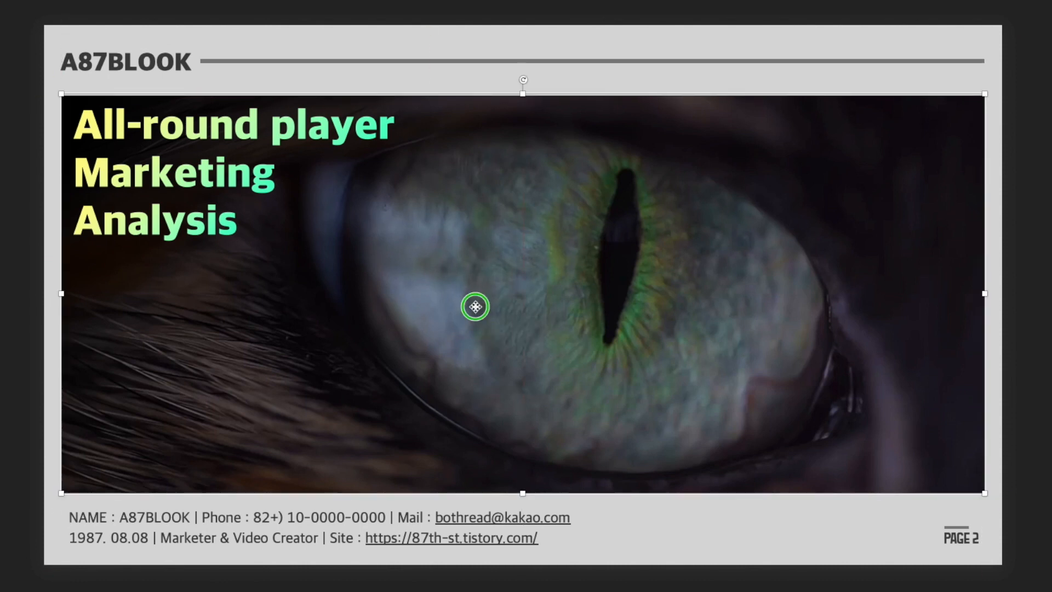
# Examine the overlay rectangle's gradient fill settings and both gradient stops, and close the formatting pane.
pyautogui.rightClick(476, 307)
pyautogui.click(564, 555)
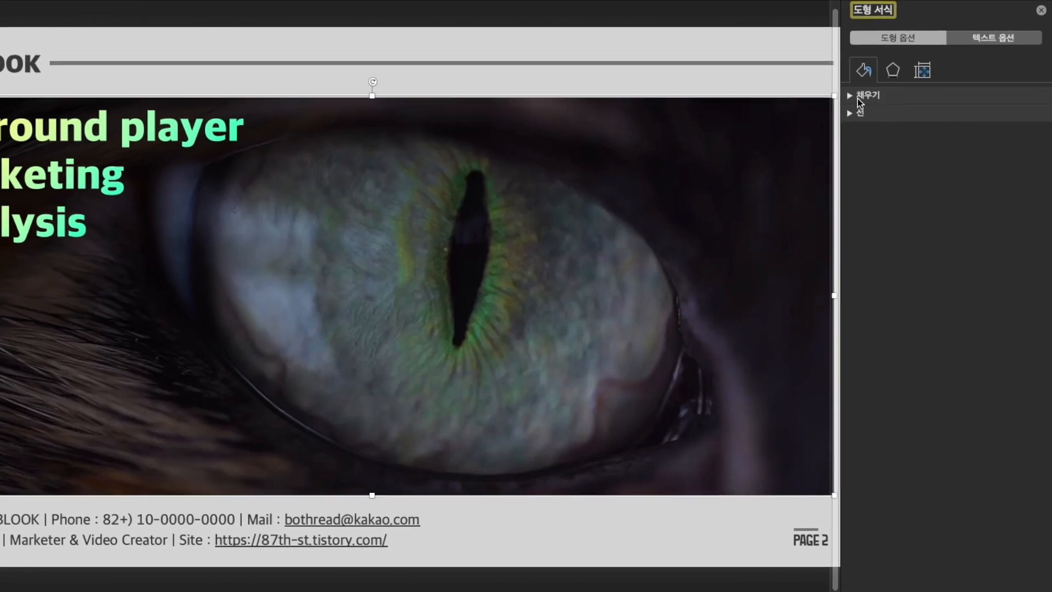
pyautogui.click(855, 97)
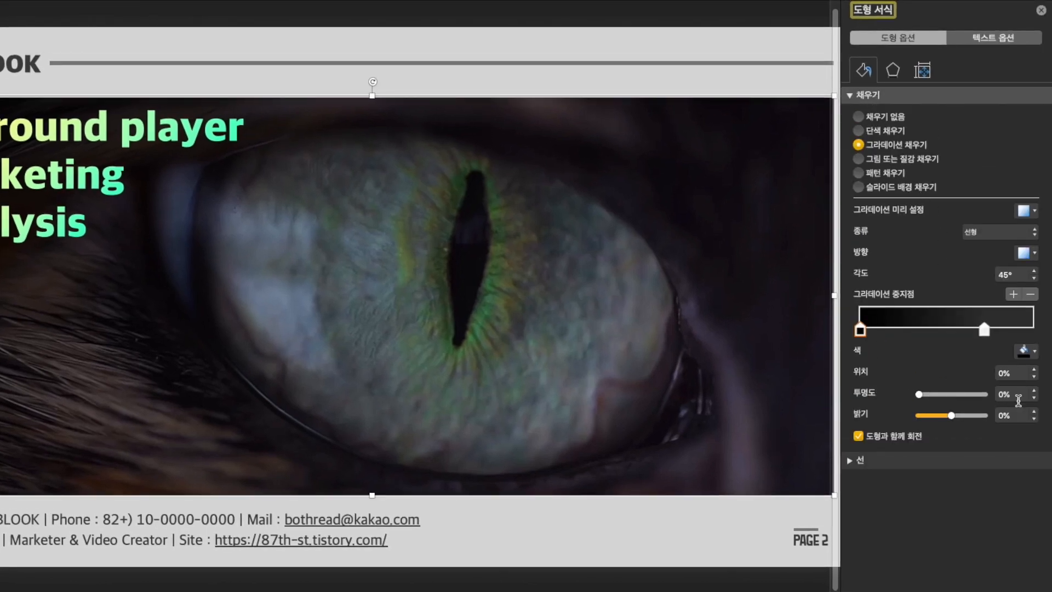
pyautogui.click(984, 329)
pyautogui.click(861, 330)
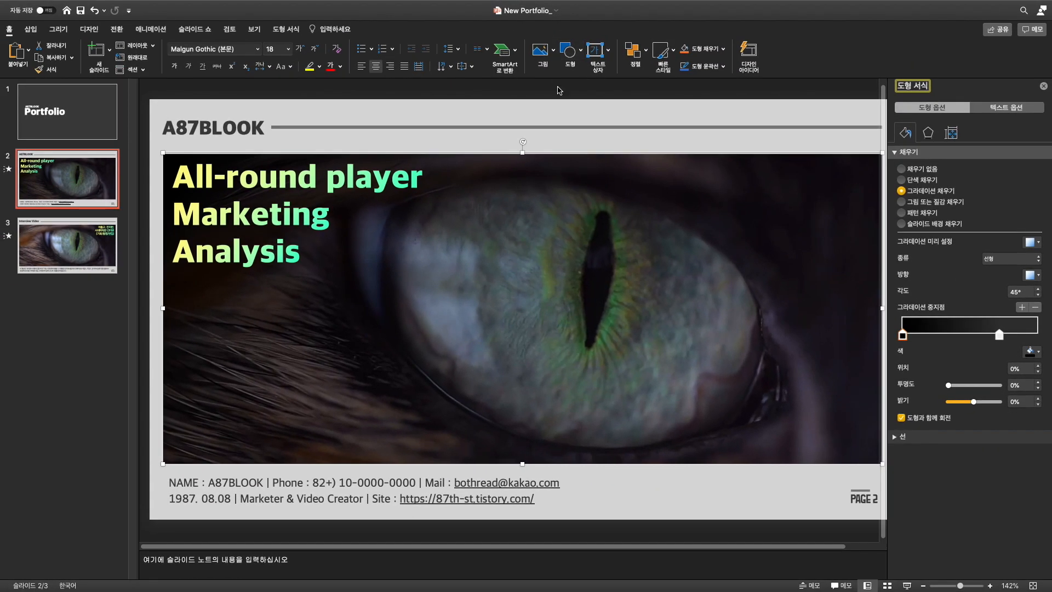
pyautogui.click(559, 92)
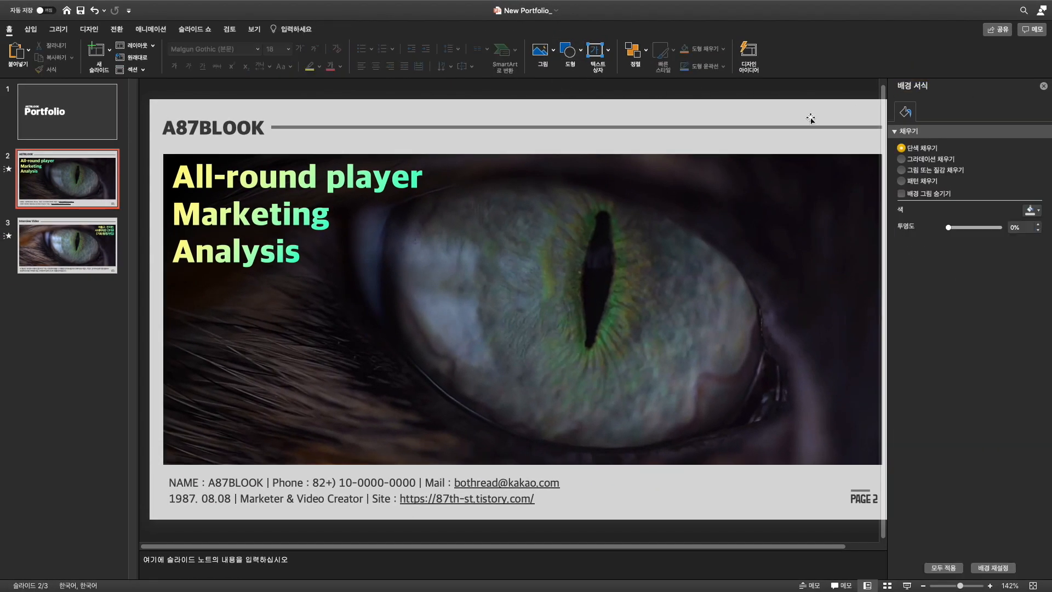
pyautogui.click(276, 239)
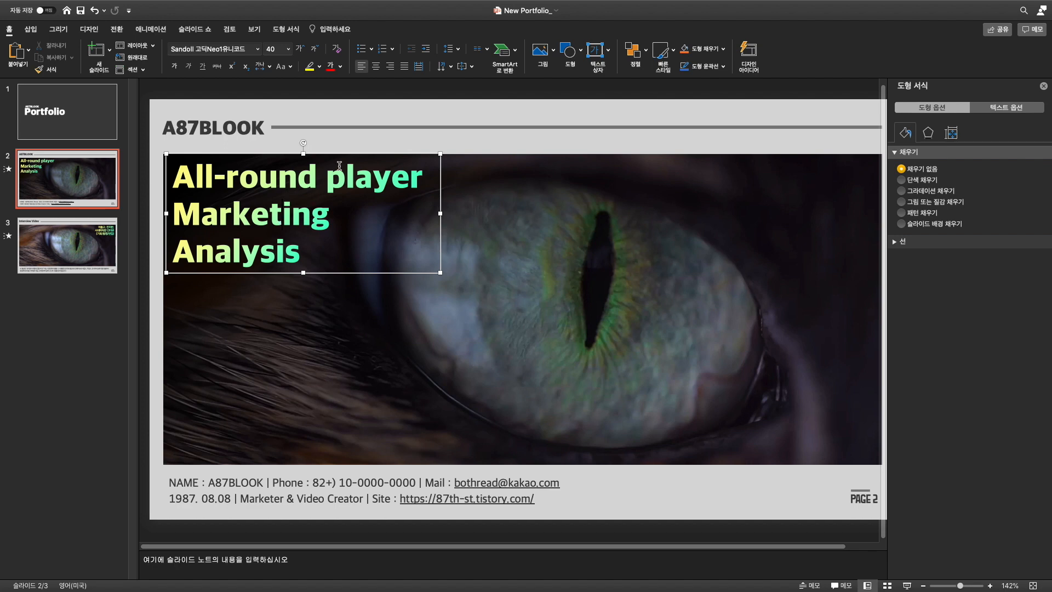
pyautogui.click(1044, 86)
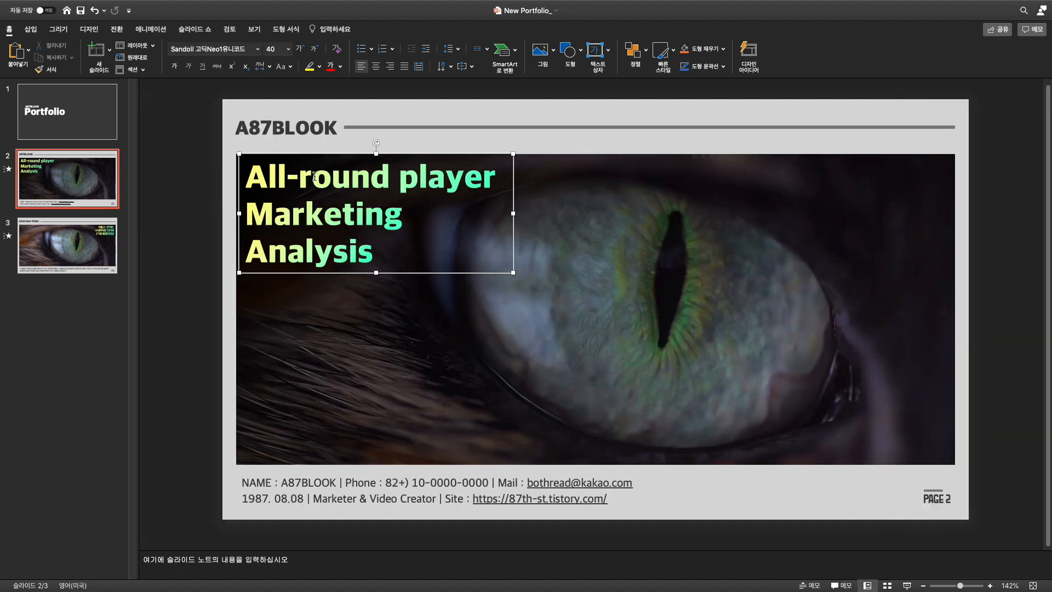
# On slide 3, move the gradient rectangle from above the slide onto the video and nudge it right into alignment.
pyautogui.click(67, 245)
pyautogui.click(332, 132)
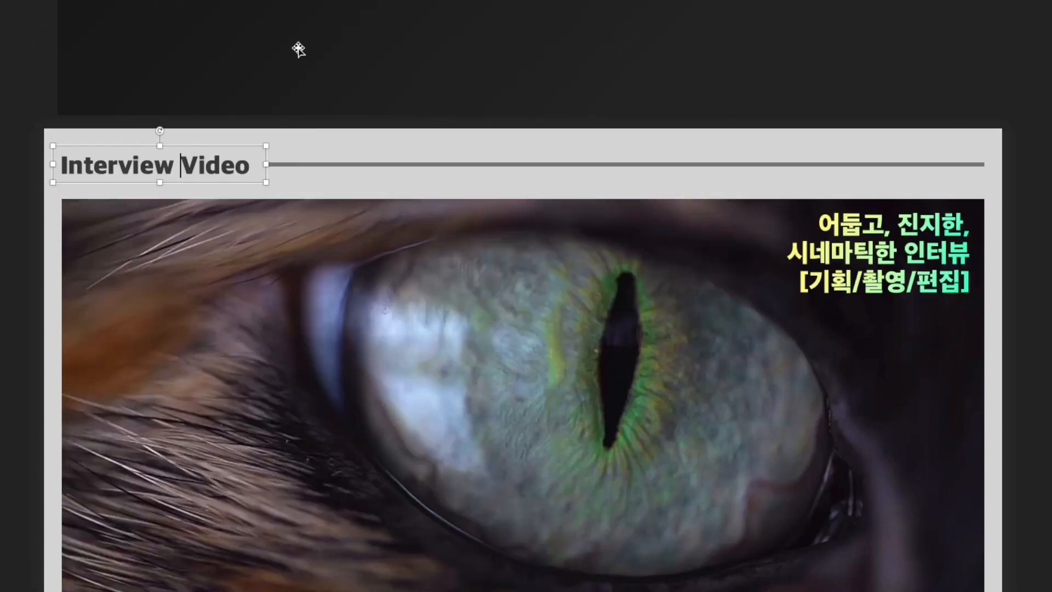
pyautogui.click(286, 417)
pyautogui.press('Right')
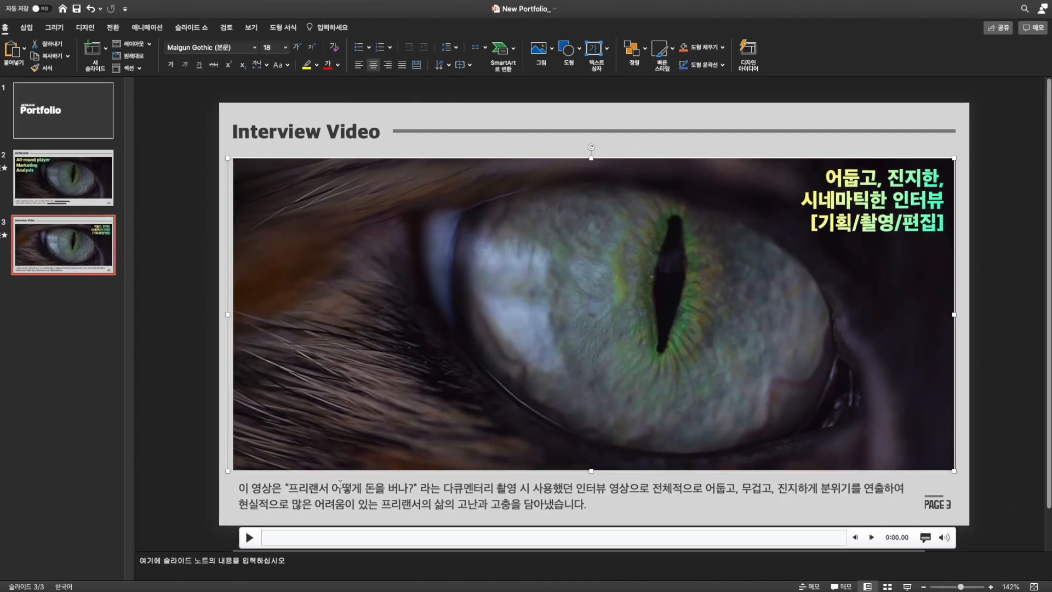
pyautogui.click(201, 524)
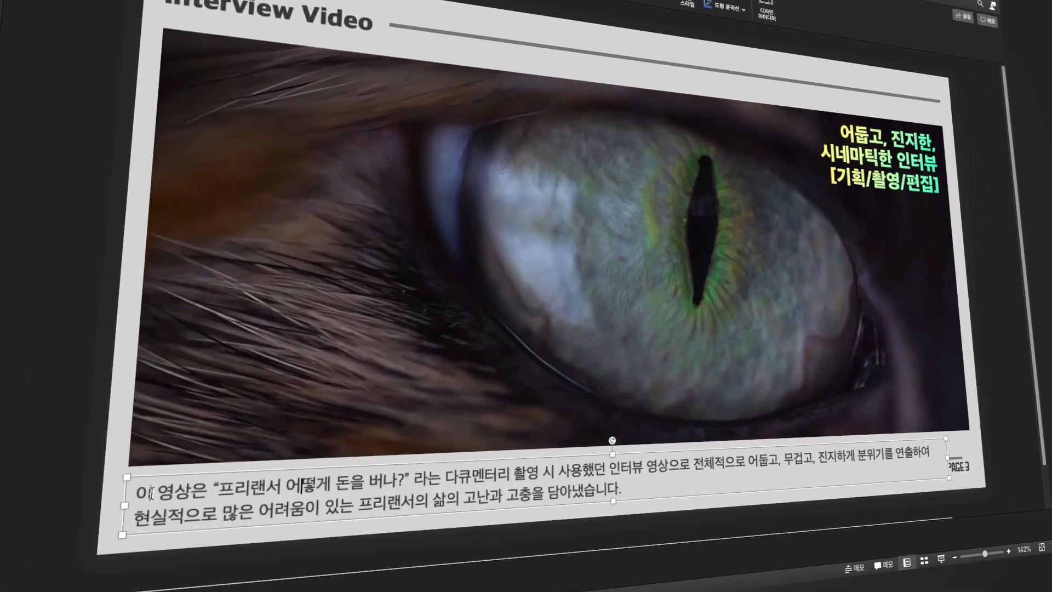
pyautogui.moveTo(243, 488); pyautogui.dragTo(719, 505)
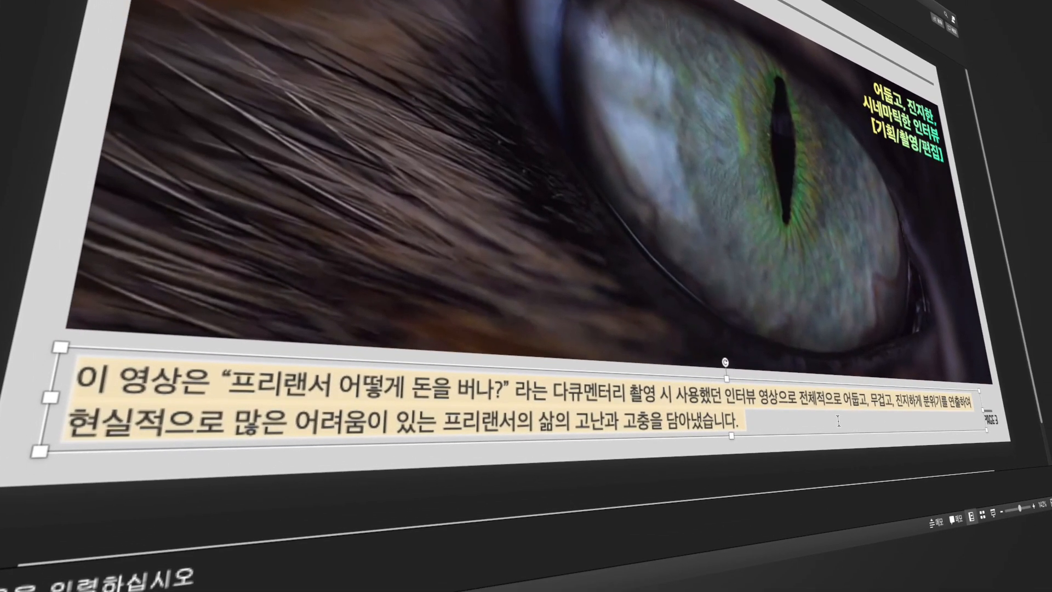
pyautogui.click(831, 418)
pyautogui.moveTo(751, 414); pyautogui.dragTo(2, 370)
pyautogui.click(2, 369)
pyautogui.tripleClick(286, 366)
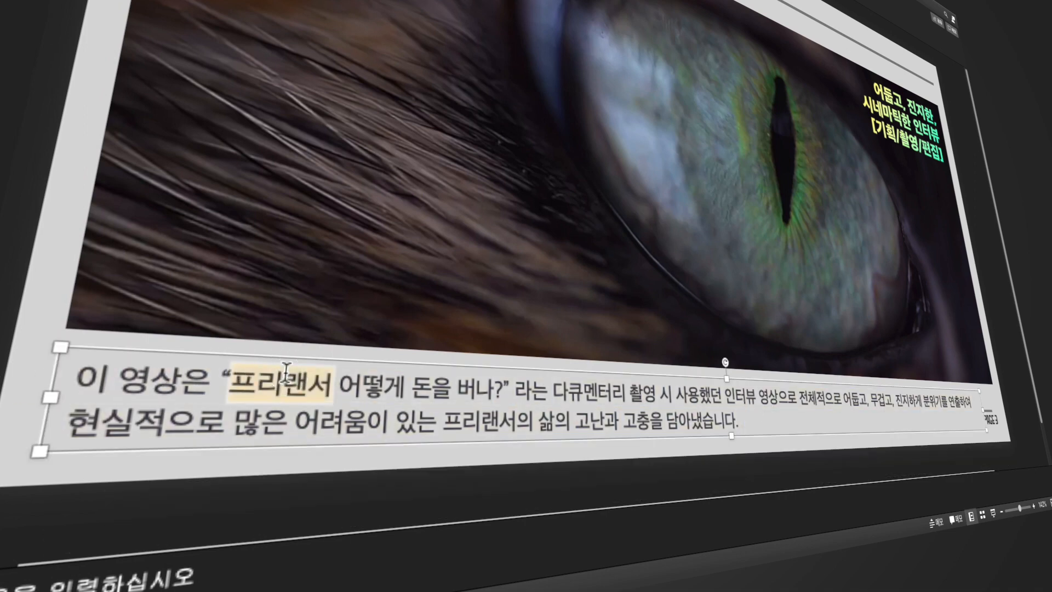
pyautogui.moveTo(632, 407); pyautogui.dragTo(631, 408)
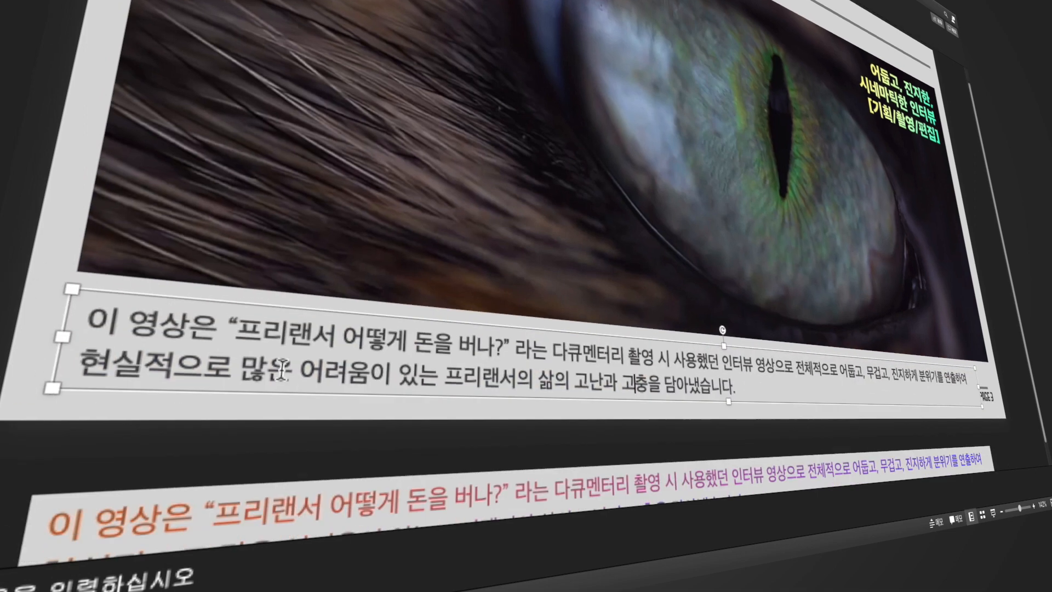
# Replace the dark description under the video with its orange-to-purple gradient copy and move the dark version below the slide.
pyautogui.click(336, 496)
pyautogui.moveTo(336, 485); pyautogui.dragTo(357, 454)
pyautogui.click(367, 336)
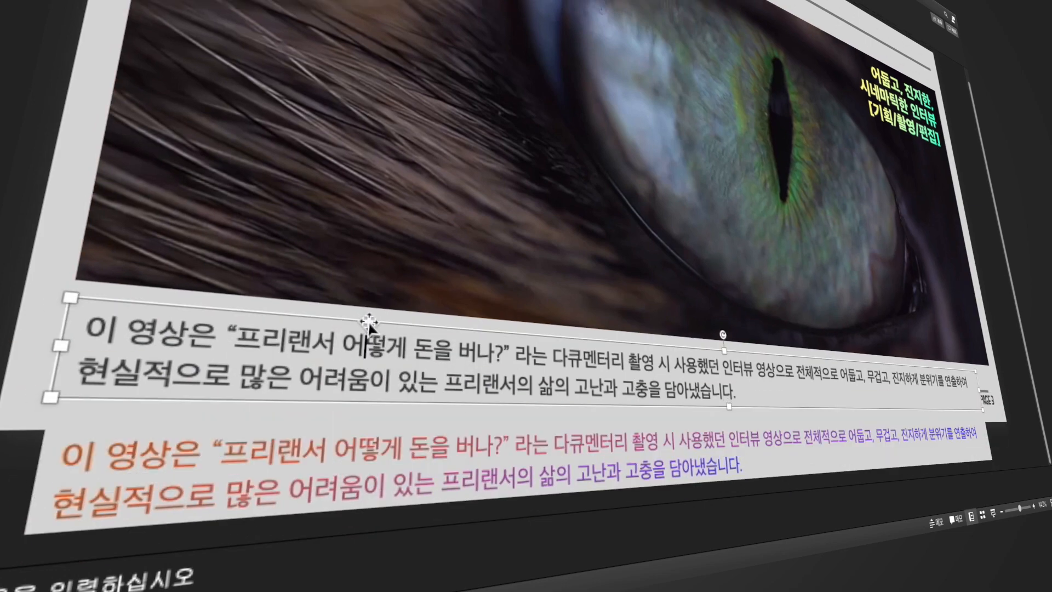
pyautogui.moveTo(367, 322); pyautogui.dragTo(373, 183)
pyautogui.click(330, 475)
pyautogui.moveTo(270, 427); pyautogui.dragTo(281, 306)
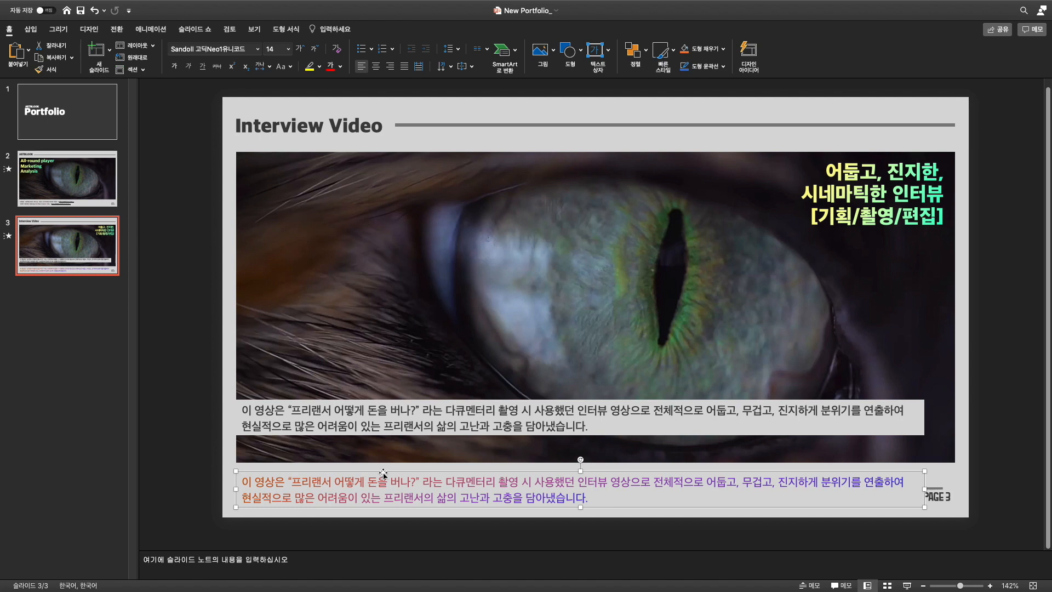
pyautogui.click(404, 426)
pyautogui.moveTo(411, 401); pyautogui.dragTo(411, 537)
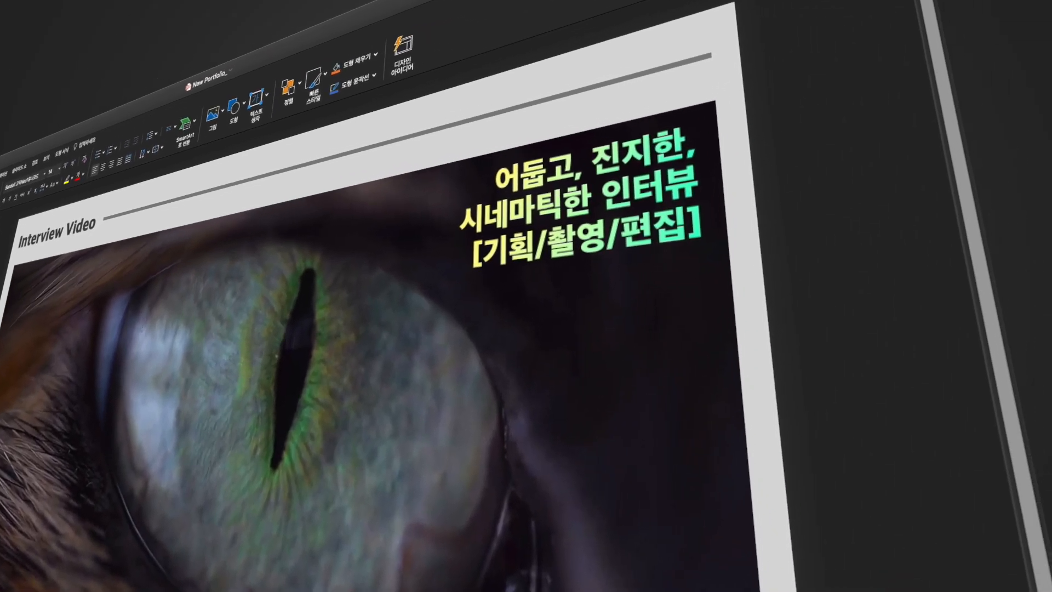
# Move the three-line gradient caption to the video's lower left and back into its upper-right corner.
pyautogui.click(574, 218)
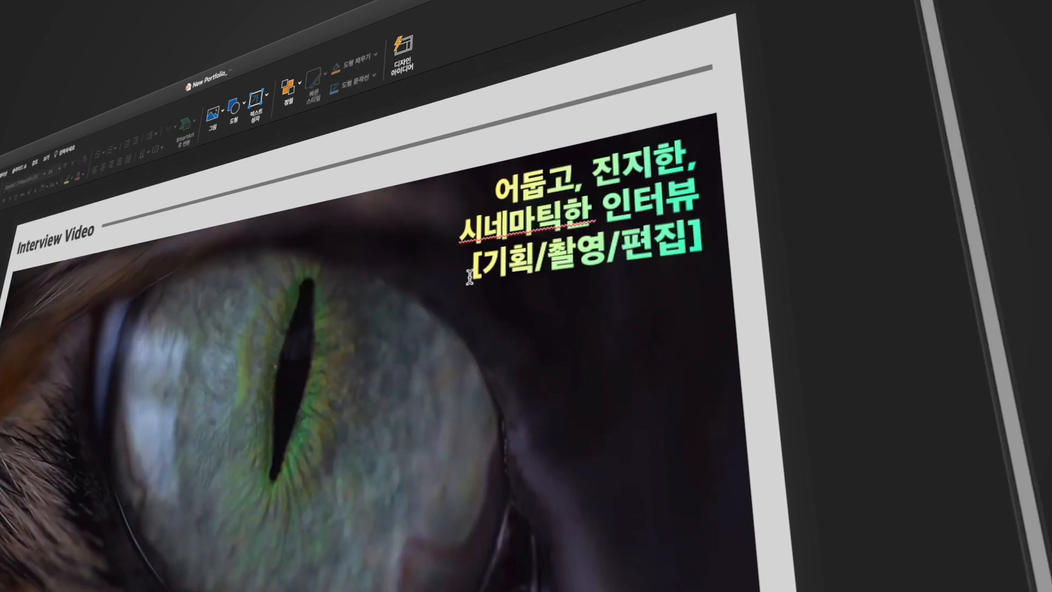
pyautogui.click(470, 272)
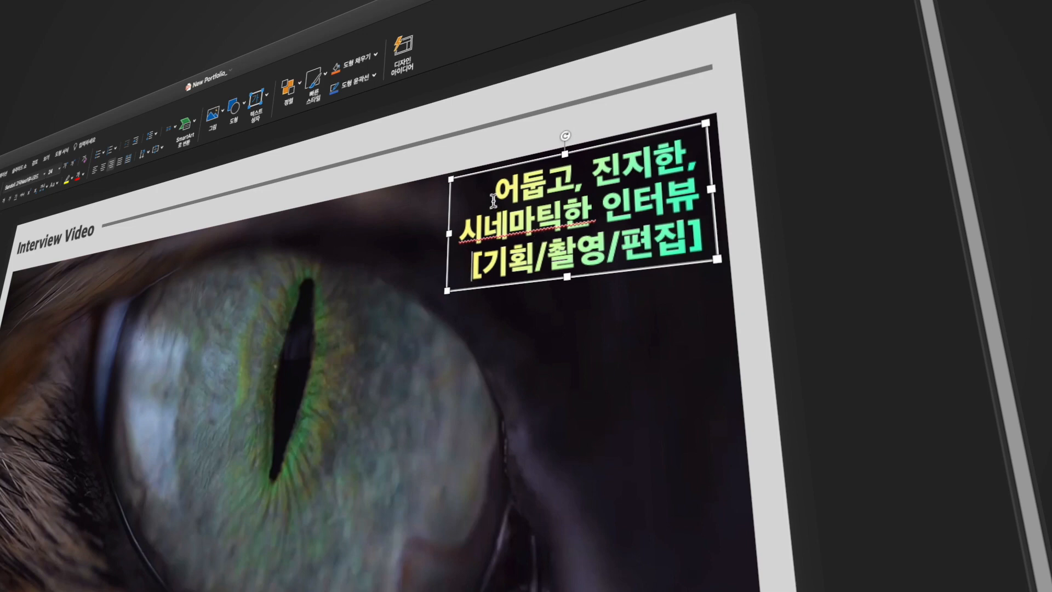
pyautogui.moveTo(517, 164); pyautogui.dragTo(125, 395)
pyautogui.moveTo(267, 331); pyautogui.dragTo(844, 107)
pyautogui.click(1020, 165)
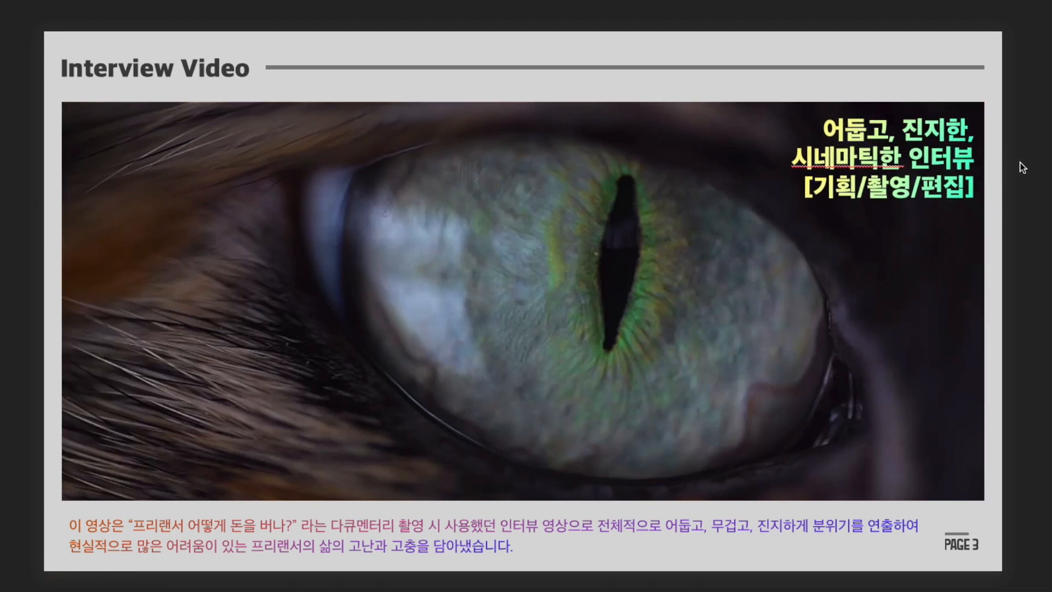